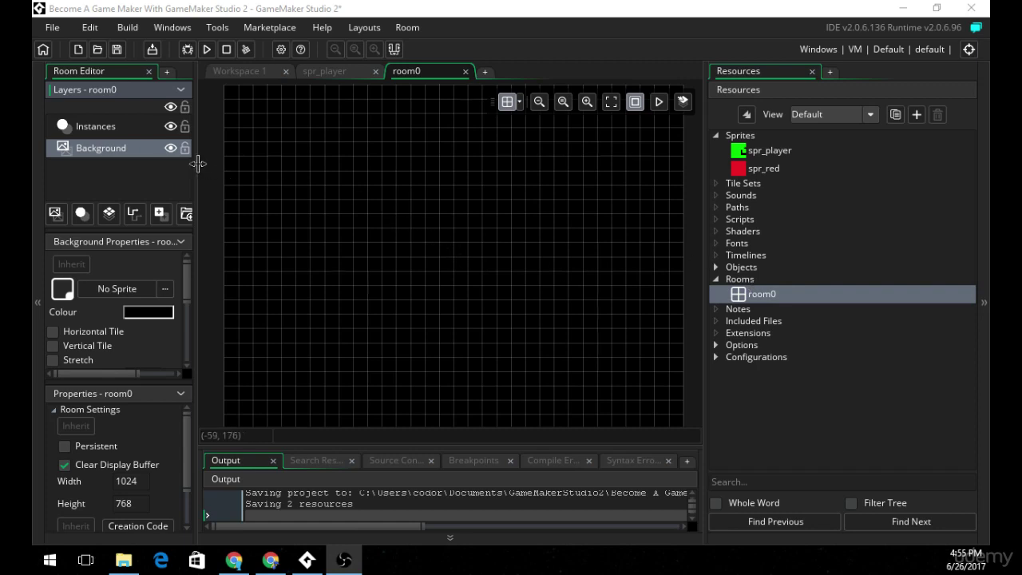
# Assign the spr_red sprite to room0's Background layer
pyautogui.moveTo(199, 165); pyautogui.dragTo(318, 159)
pyautogui.click(211, 289)
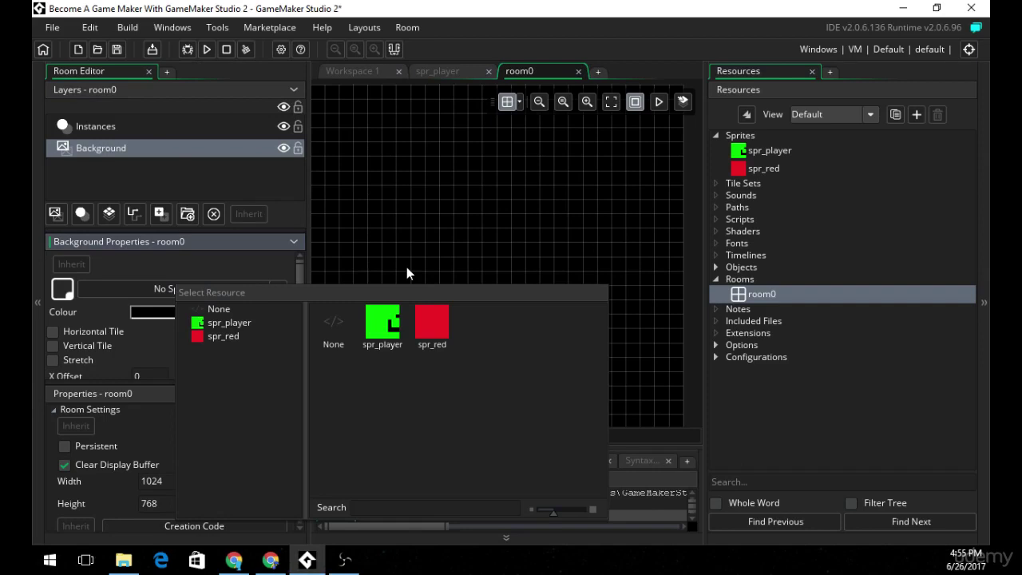
pyautogui.click(431, 329)
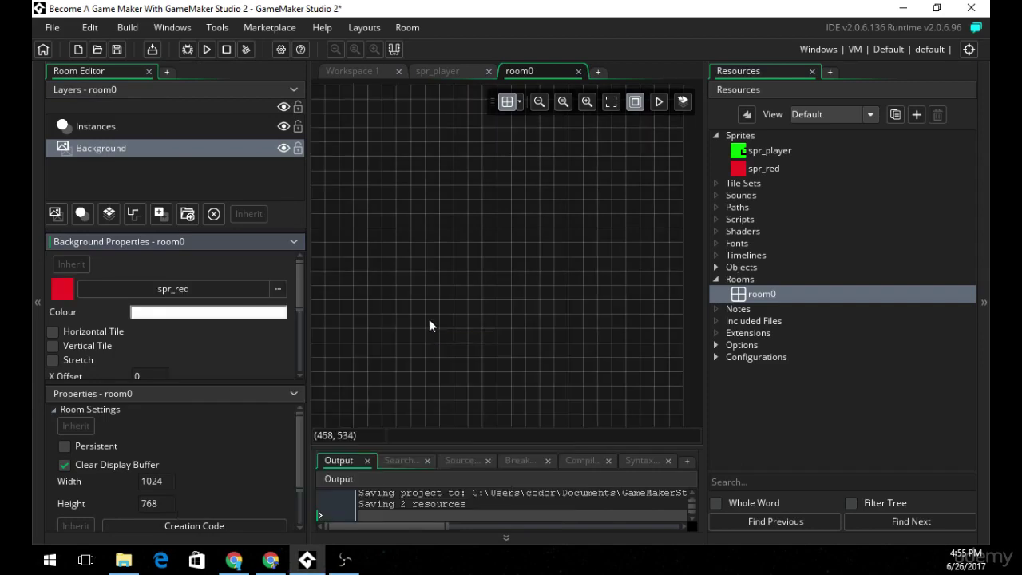
# Try horizontal and vertical tiling, then leave both off so one red tile sits top-left
pyautogui.click(91, 331)
pyautogui.click(84, 345)
pyautogui.click(85, 332)
pyautogui.click(88, 345)
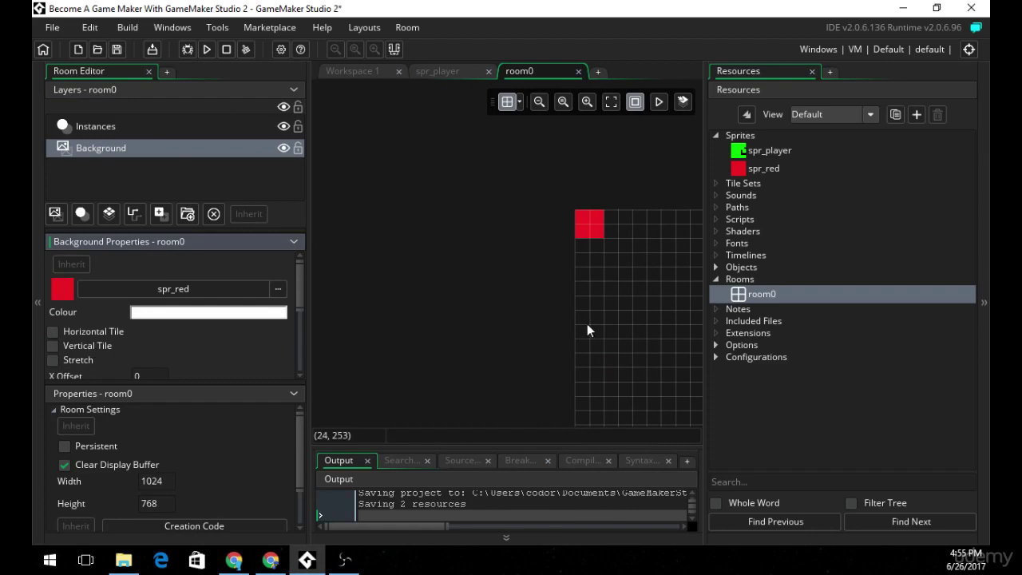
pyautogui.moveTo(587, 330); pyautogui.dragTo(437, 237, button='middle')
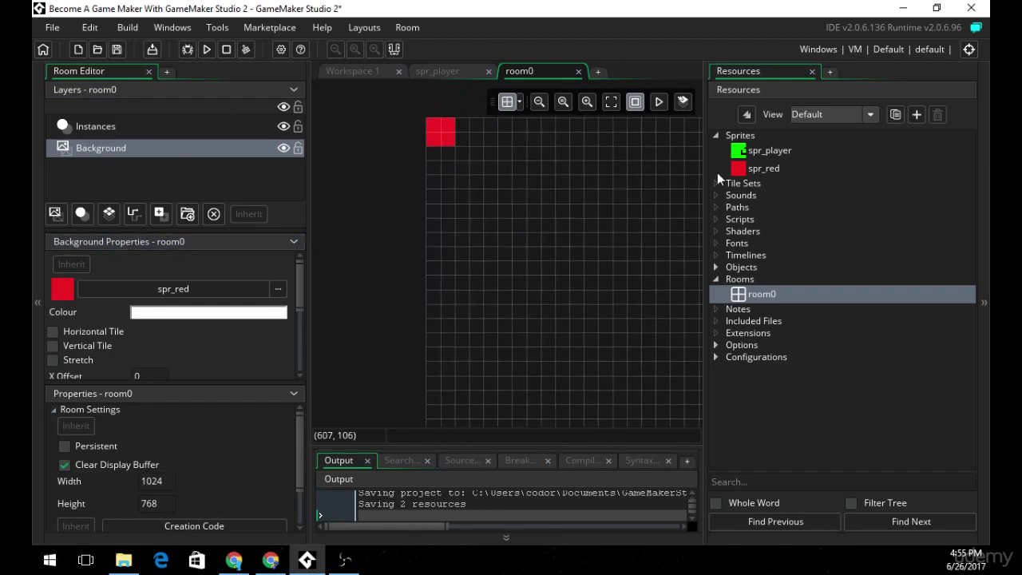
pyautogui.click(715, 266)
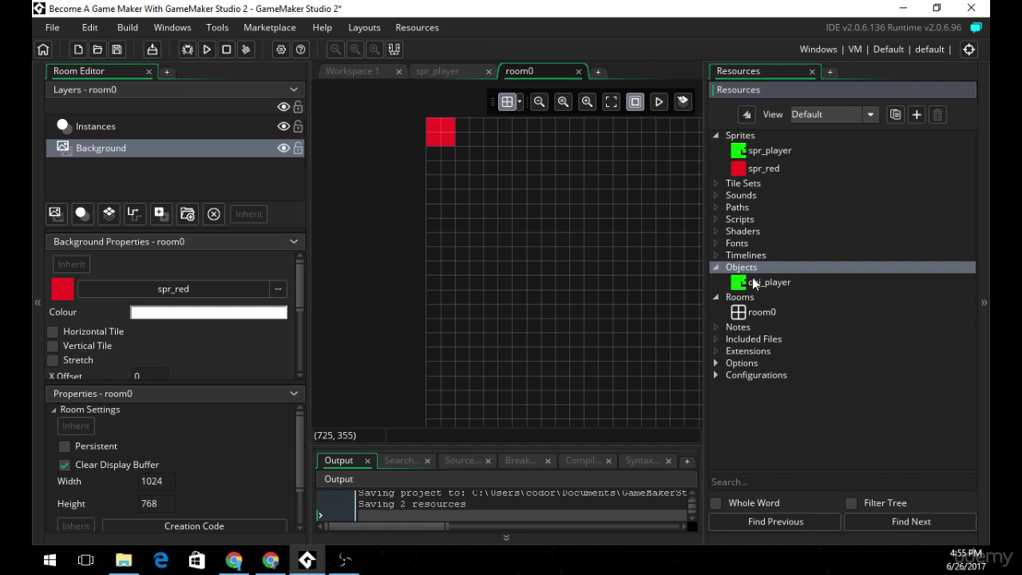
# Dismiss the wrong-layer warning and make Instances the target layer for obj_player
pyautogui.moveTo(753, 284); pyautogui.dragTo(543, 284)
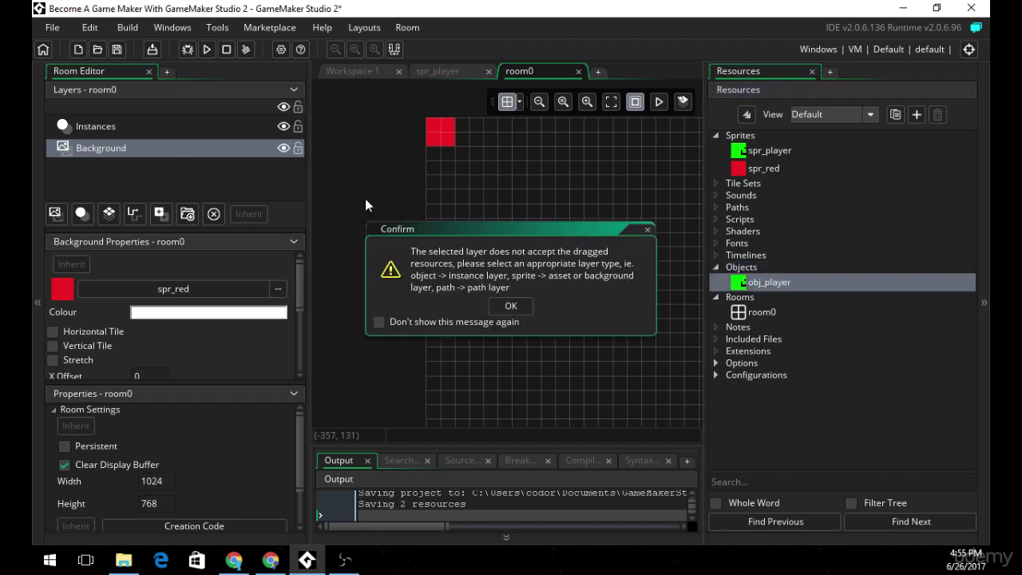
pyautogui.click(511, 305)
pyautogui.click(92, 126)
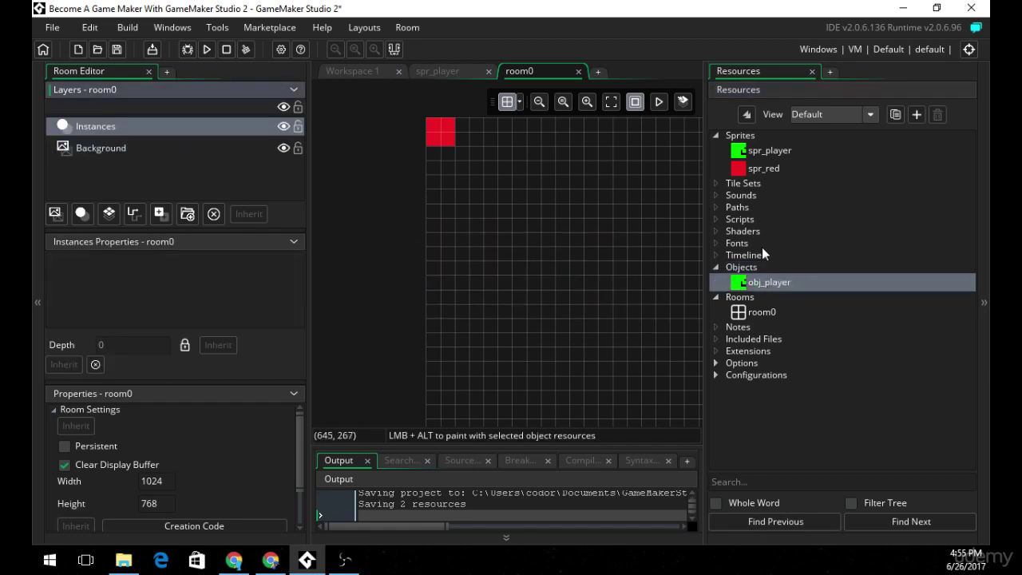
# Drop an obj_player instance into room0 and snap it to the grid at 160, 192
pyautogui.moveTo(758, 281); pyautogui.dragTo(587, 286)
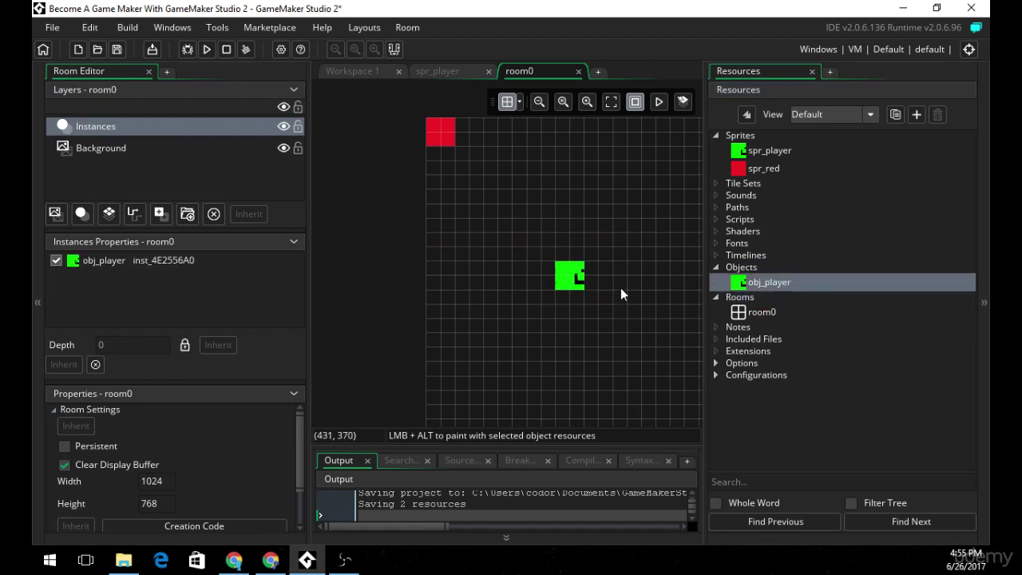
pyautogui.moveTo(598, 293); pyautogui.dragTo(578, 258, button='middle')
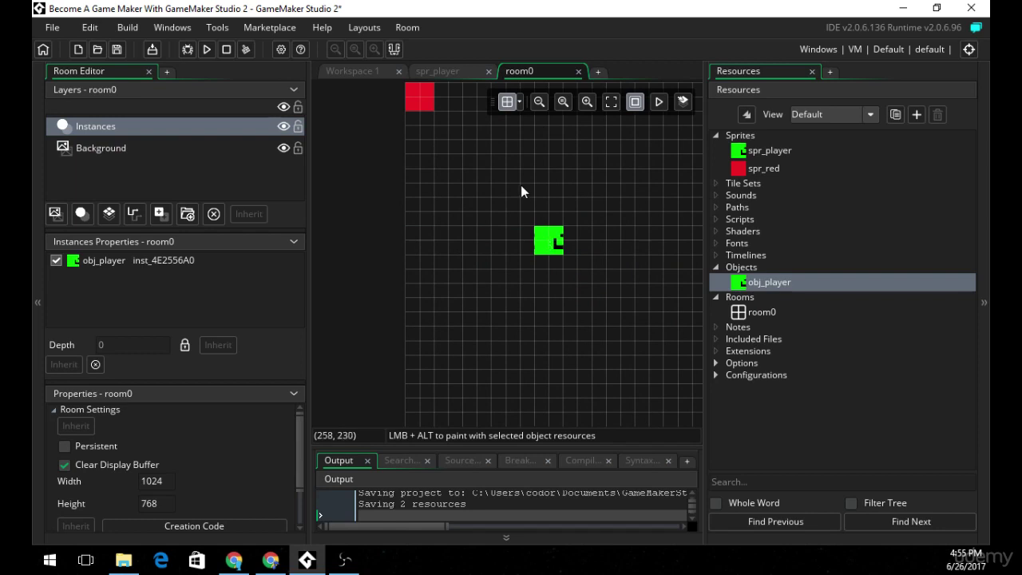
pyautogui.moveTo(513, 164); pyautogui.dragTo(535, 222, button='middle')
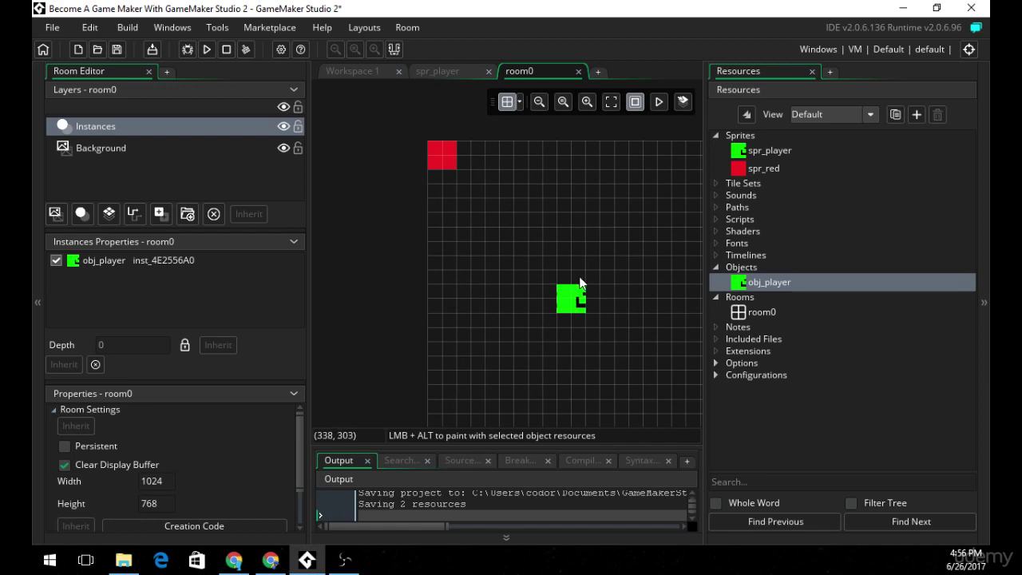
pyautogui.moveTo(574, 296); pyautogui.dragTo(509, 228)
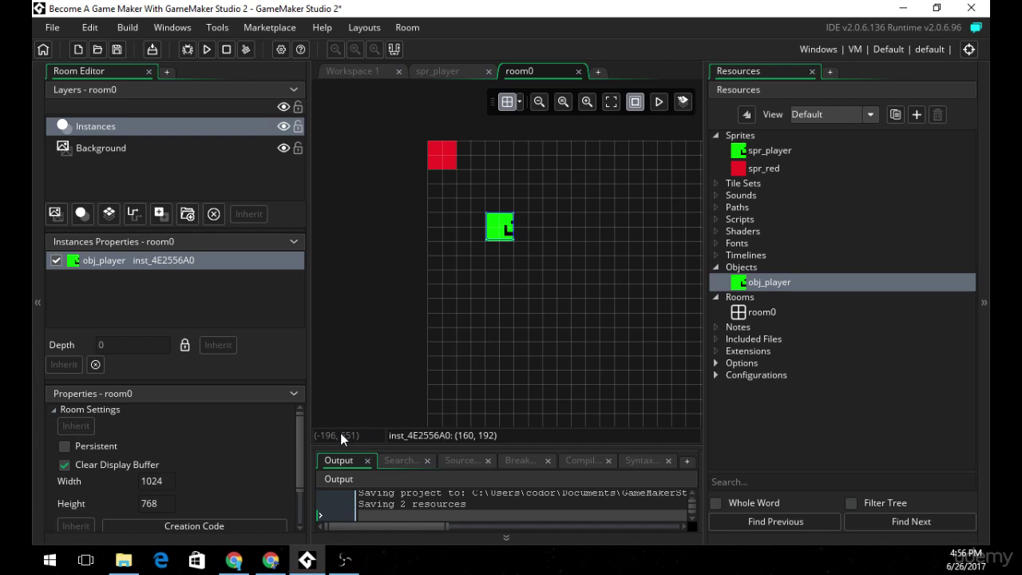
pyautogui.keyDown('shift'); pyautogui.hscroll(3, 481, 277); pyautogui.keyUp('shift')
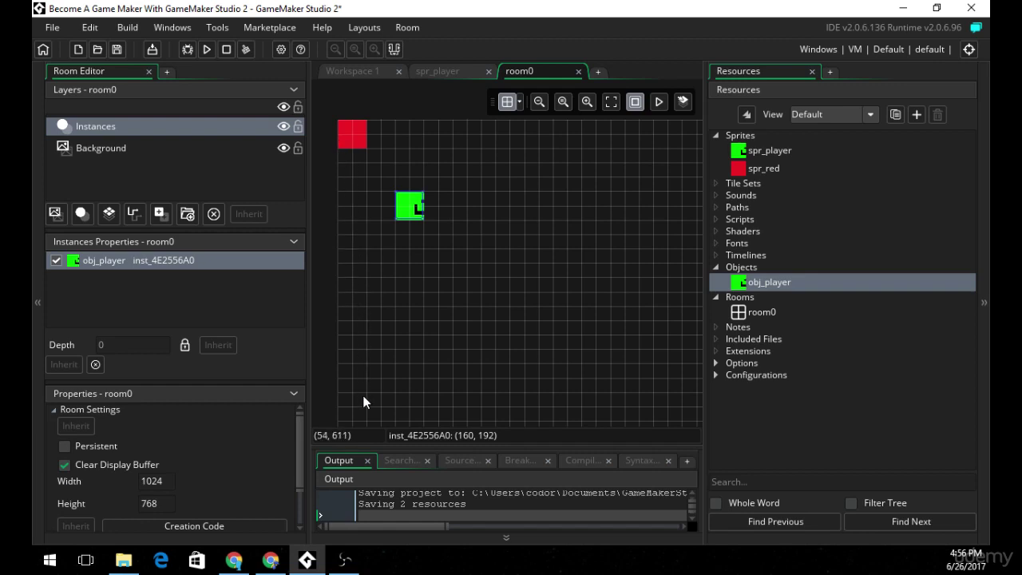
pyautogui.moveTo(427, 351); pyautogui.dragTo(440, 390, button='middle')
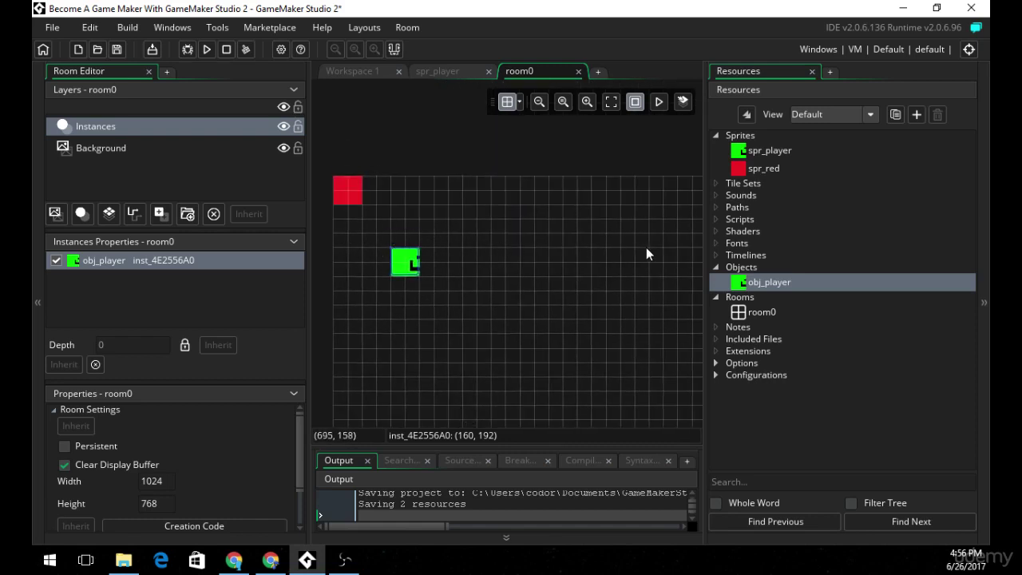
pyautogui.moveTo(646, 250); pyautogui.dragTo(398, 389, button='middle')
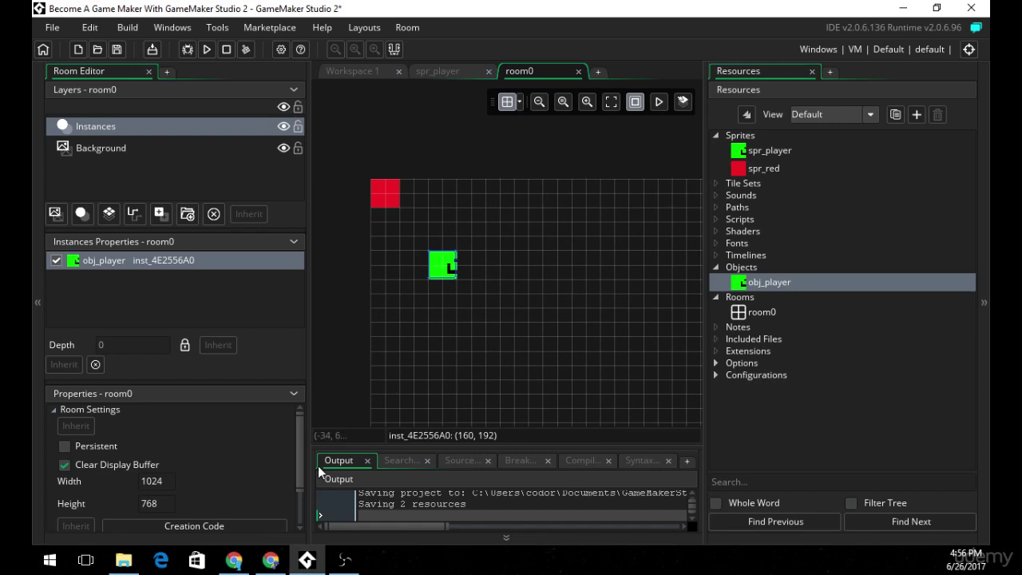
# Browse the Sprites and Objects folders and open spr_red in the sprite editor
pyautogui.doubleClick(765, 150)
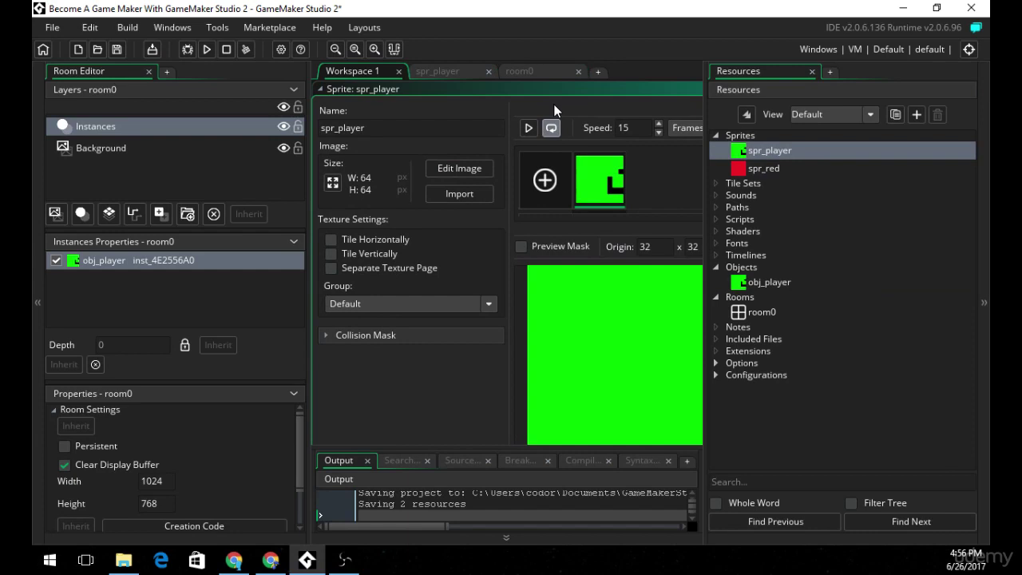
pyautogui.doubleClick(762, 268)
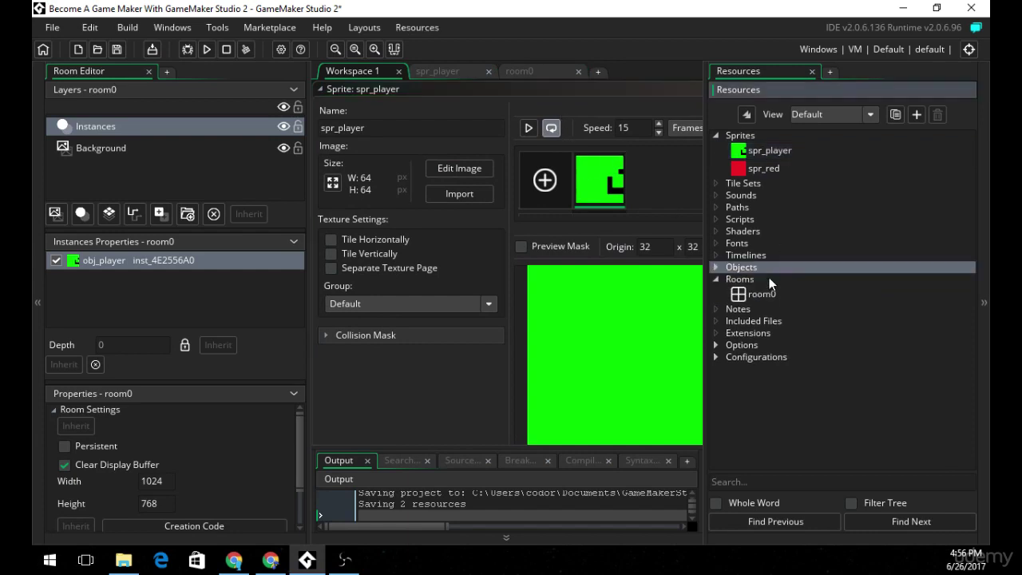
pyautogui.click(717, 268)
pyautogui.doubleClick(767, 282)
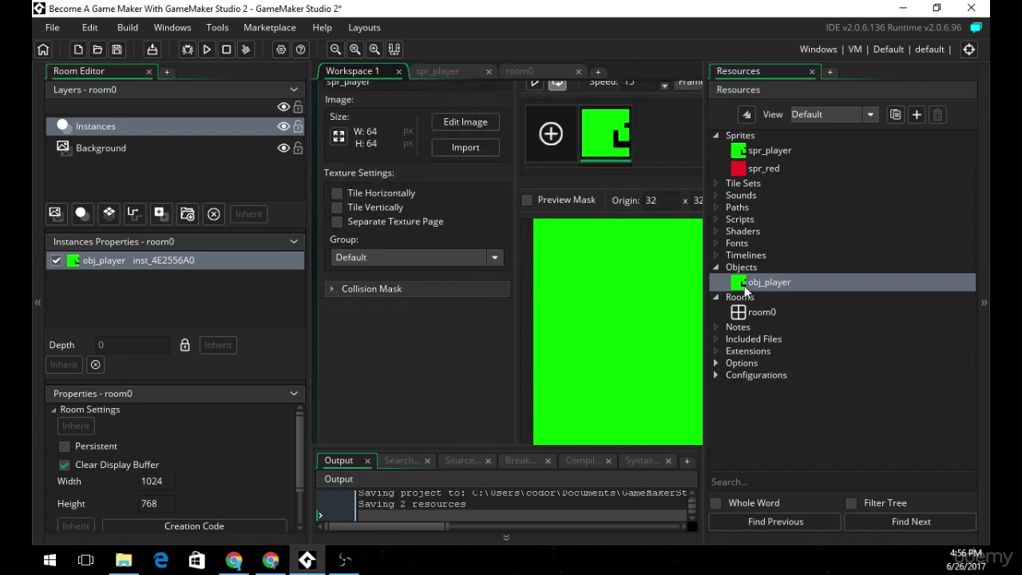
pyautogui.doubleClick(763, 158)
pyautogui.doubleClick(762, 163)
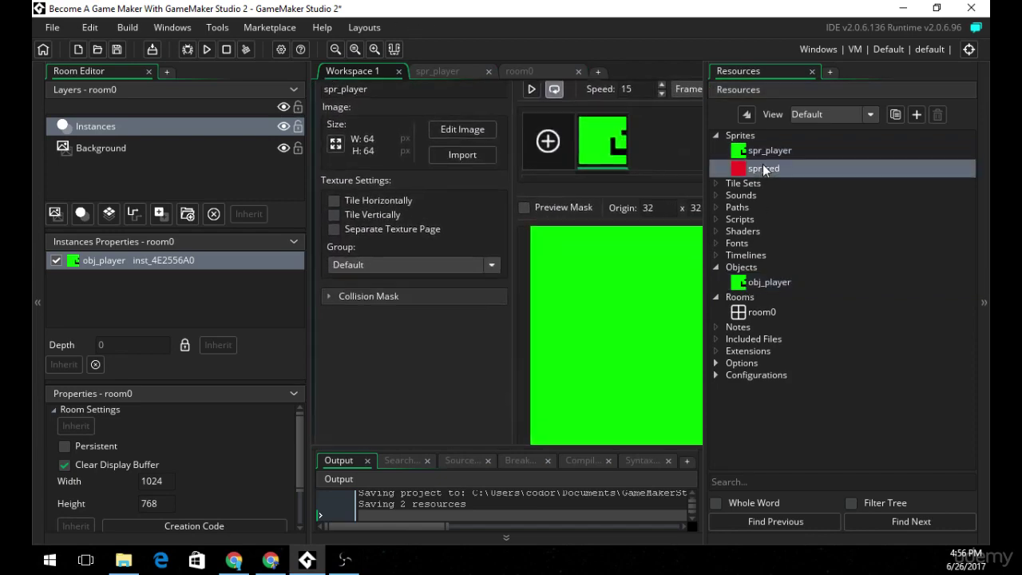
# Collapse the Room Editor dock and compare spr_red's red and blue frames in the preview
pyautogui.moveTo(421, 87); pyautogui.dragTo(399, 128)
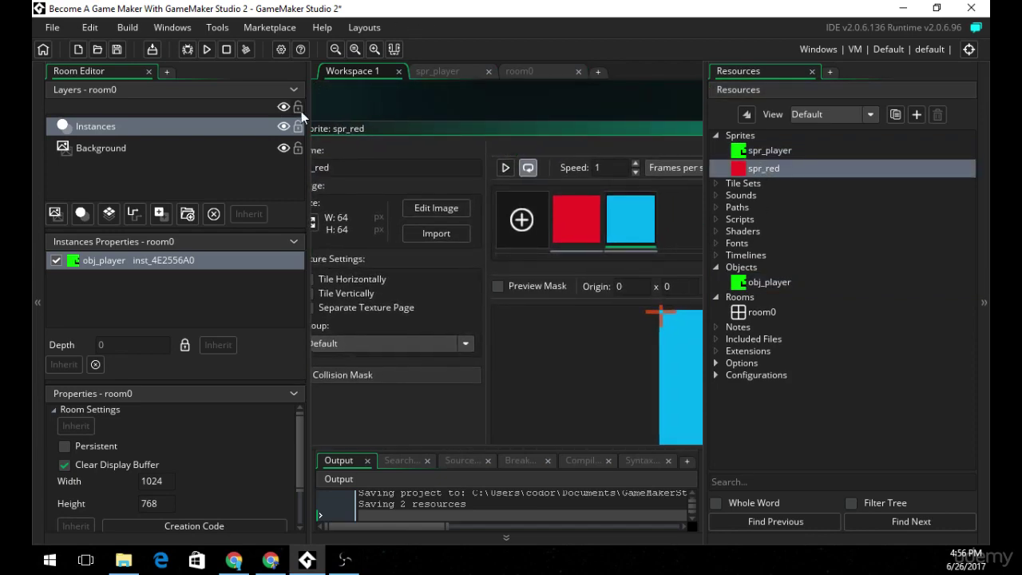
pyautogui.moveTo(305, 111); pyautogui.dragTo(80, 150)
pyautogui.moveTo(251, 126); pyautogui.dragTo(419, 127)
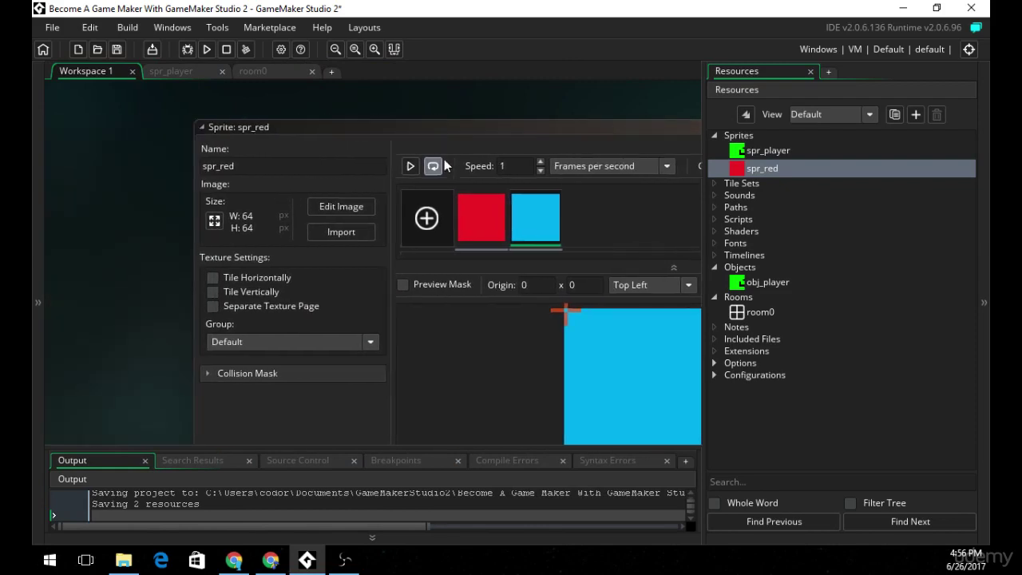
pyautogui.click(485, 226)
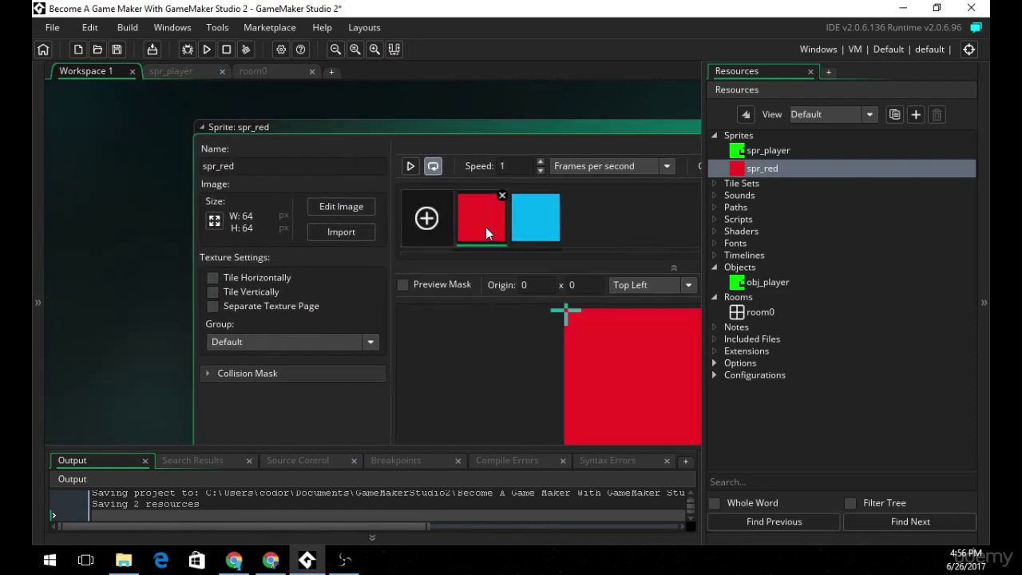
pyautogui.click(543, 226)
pyautogui.click(489, 222)
pyautogui.click(527, 222)
pyautogui.click(480, 224)
pyautogui.click(534, 223)
pyautogui.click(487, 224)
# Recentre the sprite editor, flip between both frames, and play the animation at 1 fps
pyautogui.hscroll(3, 503, 107)
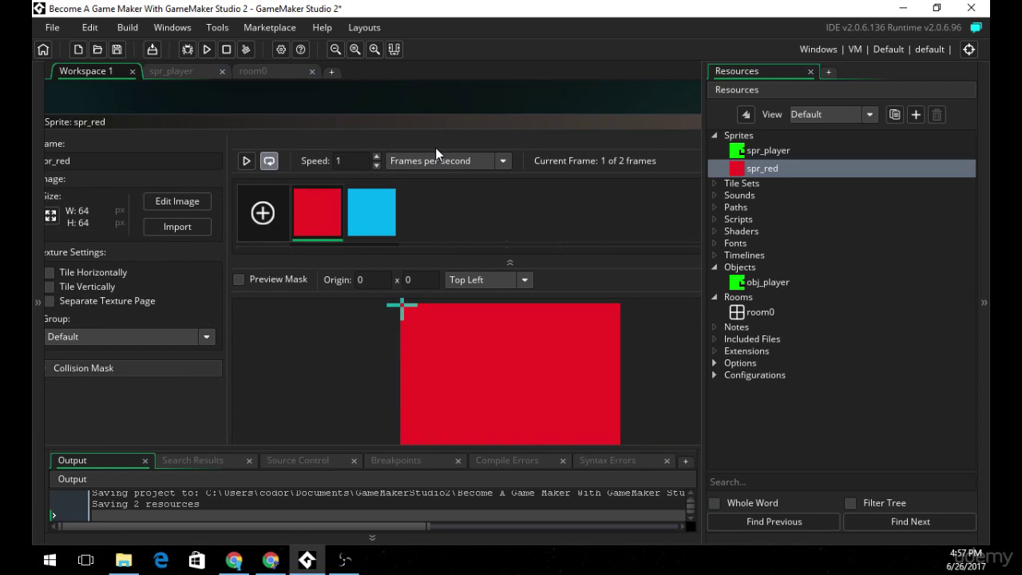
pyautogui.moveTo(420, 117); pyautogui.dragTo(460, 91, button='middle')
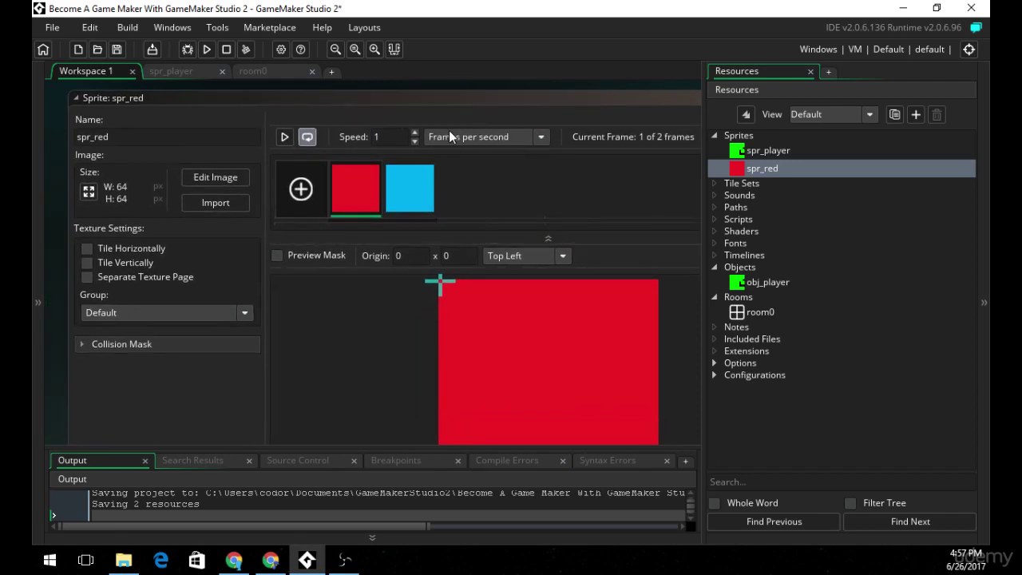
pyautogui.click(399, 201)
pyautogui.click(372, 196)
pyautogui.click(396, 194)
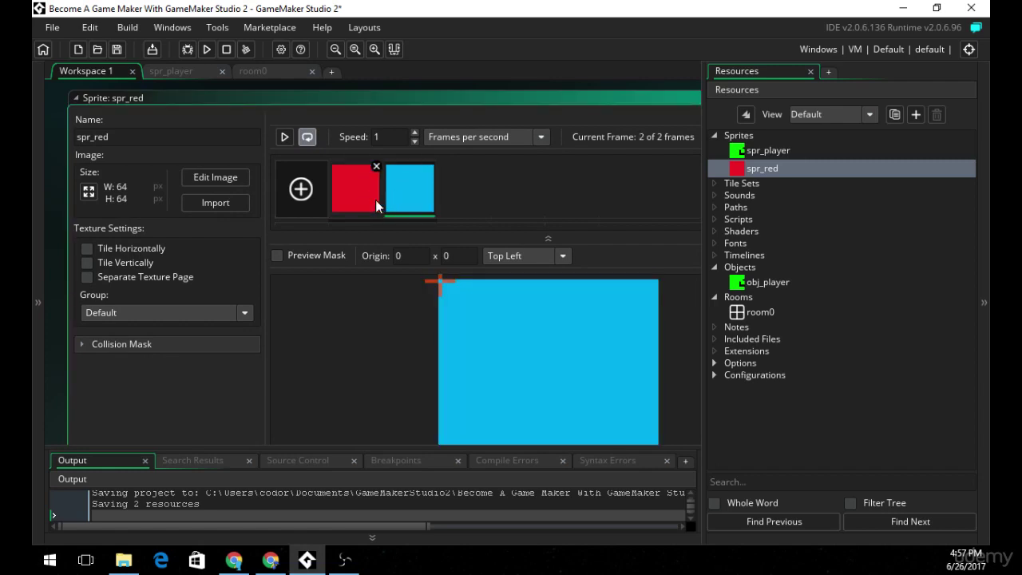
pyautogui.click(376, 199)
pyautogui.click(416, 199)
pyautogui.click(284, 138)
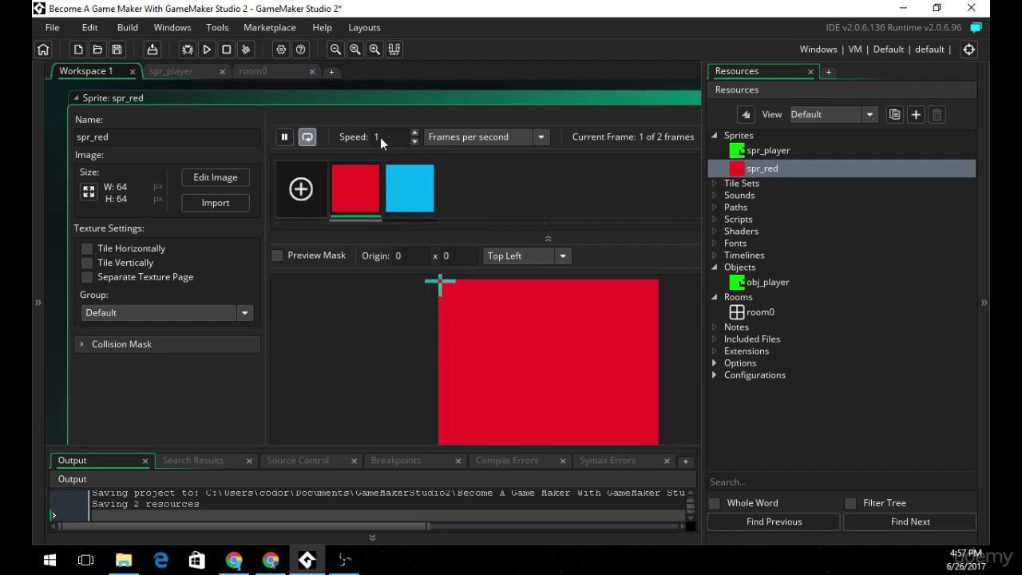
# Keep the speed unit as frames per second and set spr_red's speed to 3
pyautogui.click(469, 139)
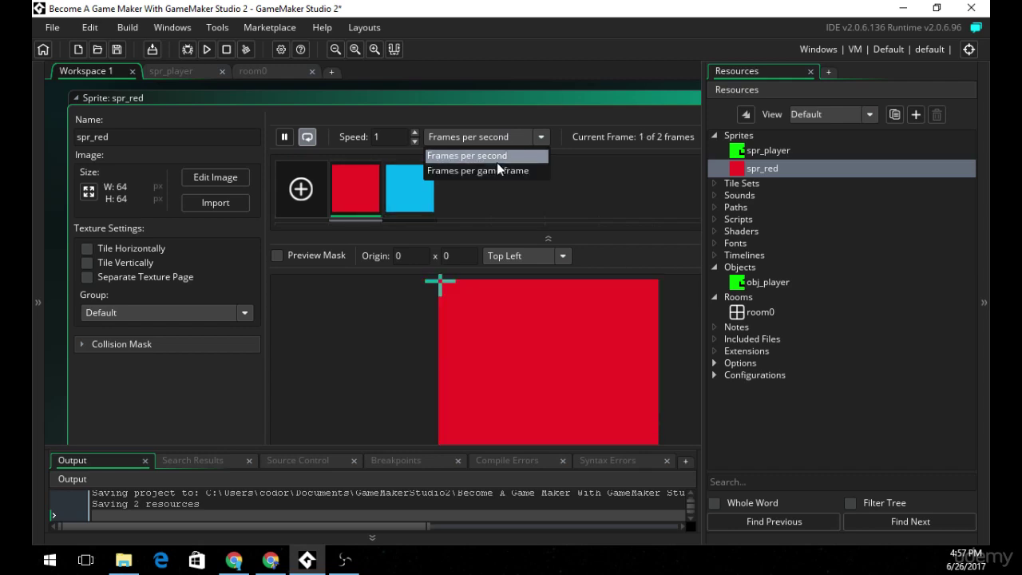
pyautogui.click(497, 138)
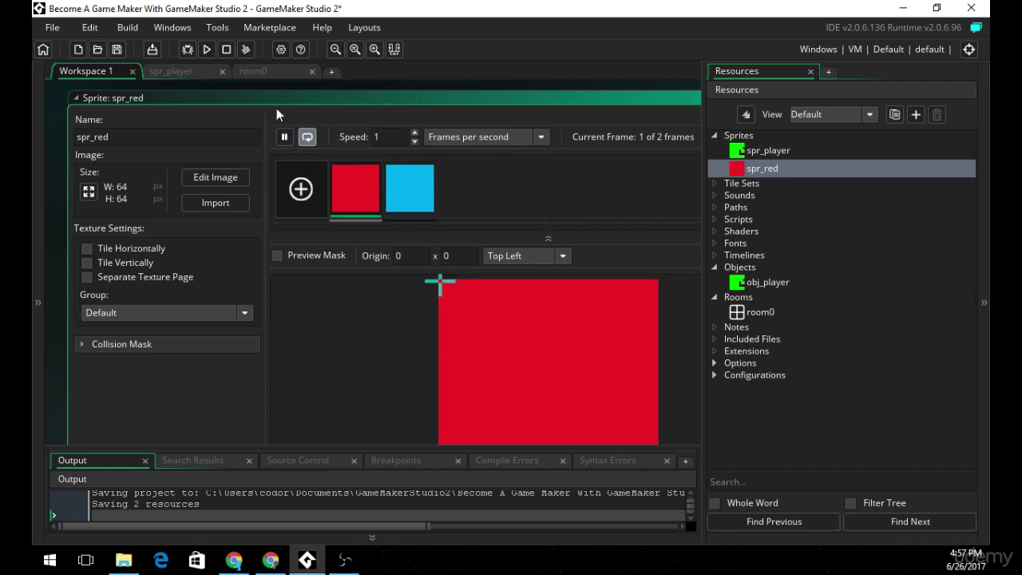
pyautogui.moveTo(371, 152)
# Test the 3 fps animation, leaving the preview paused on the red frame
pyautogui.click(284, 137)
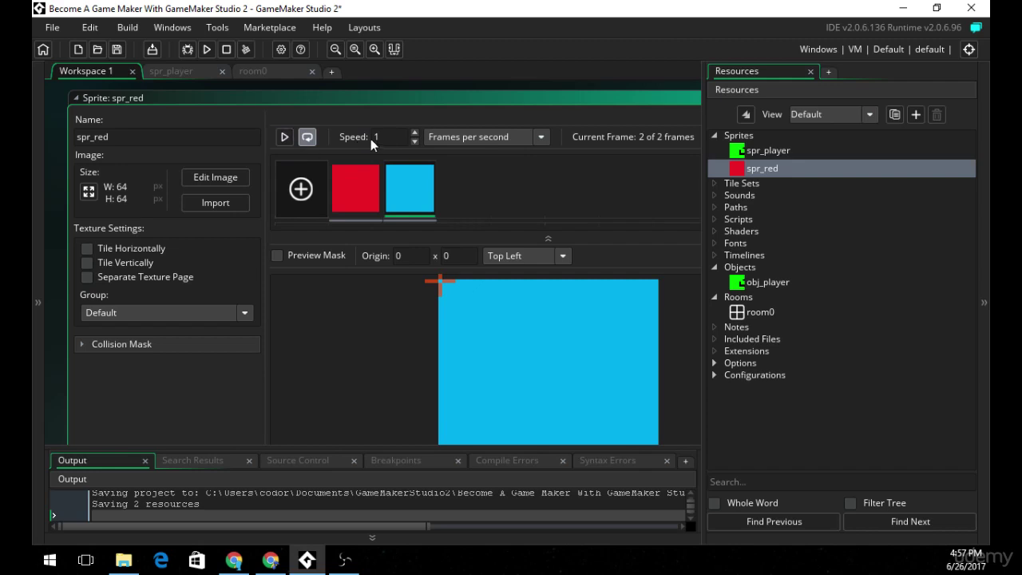
pyautogui.click(286, 137)
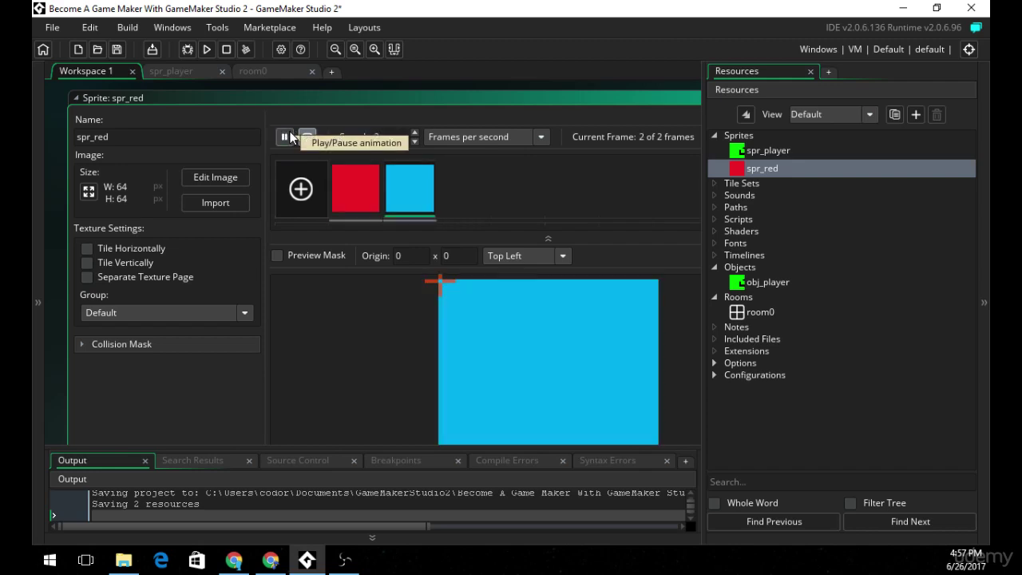
pyautogui.click(287, 137)
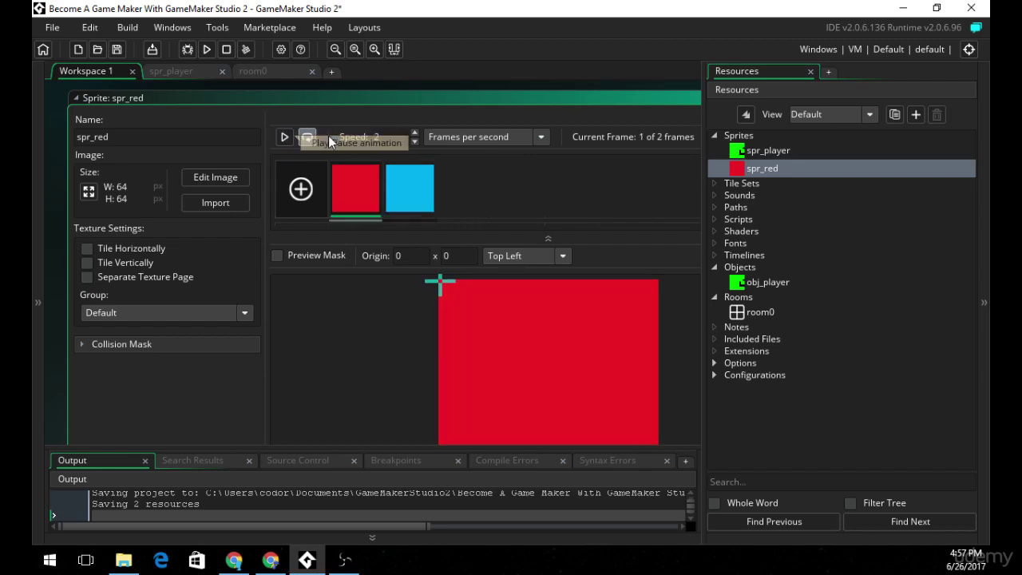
pyautogui.click(284, 136)
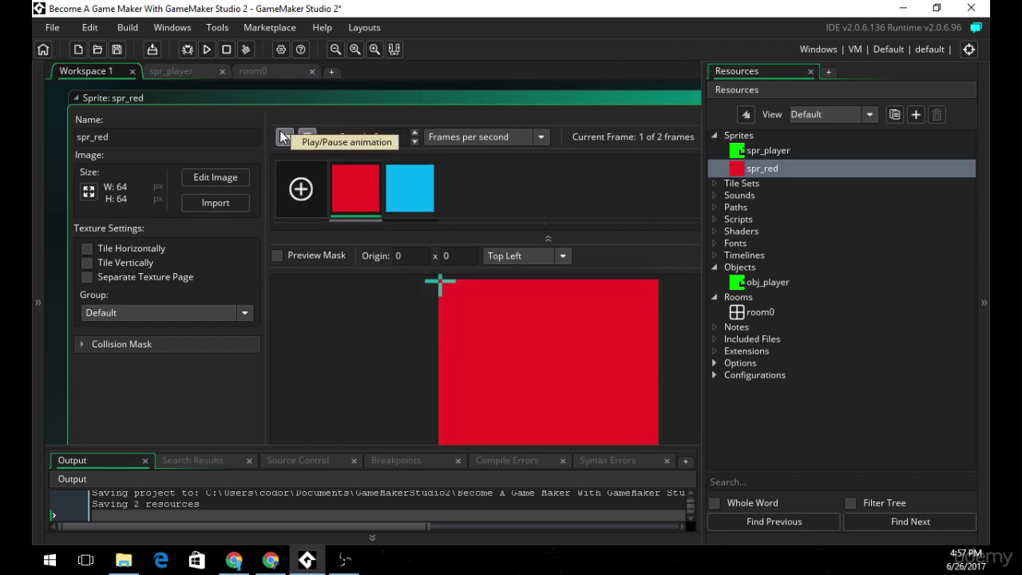
pyautogui.click(284, 137)
pyautogui.moveTo(379, 107); pyautogui.dragTo(416, 199)
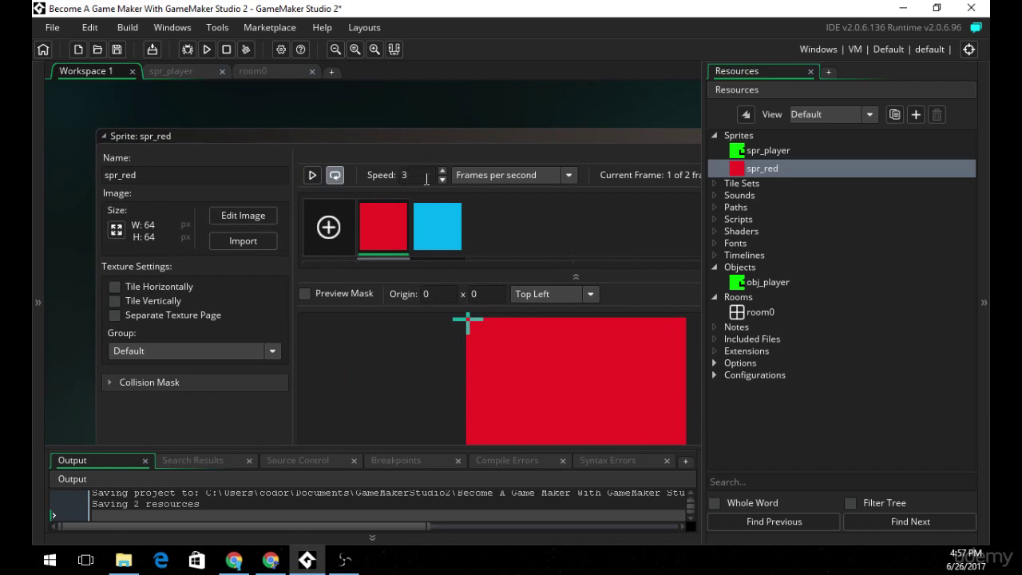
# Close the spr_red sprite editor so Workspace 1 is empty
pyautogui.moveTo(525, 101); pyautogui.dragTo(271, 120, button='middle')
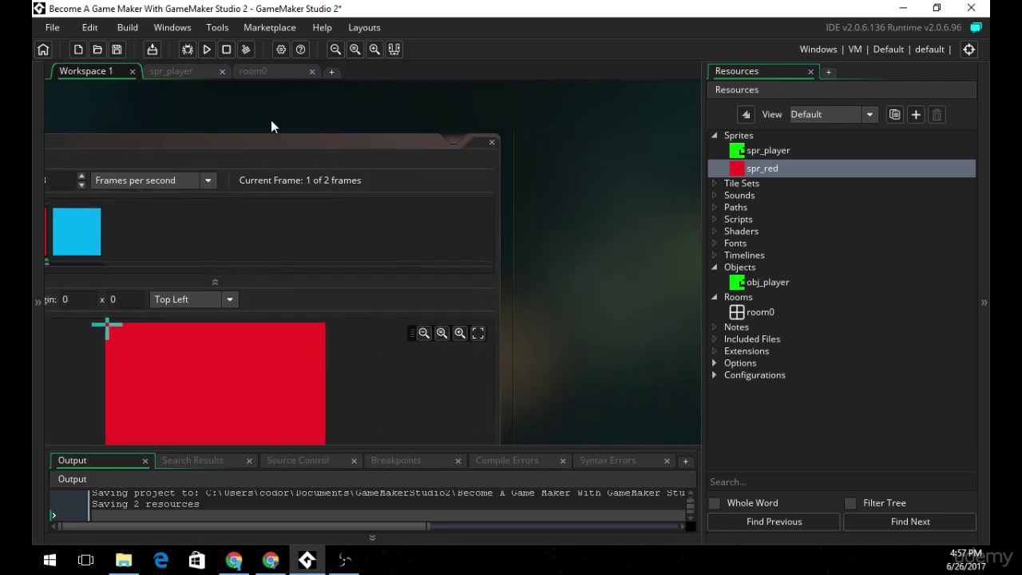
pyautogui.click(490, 143)
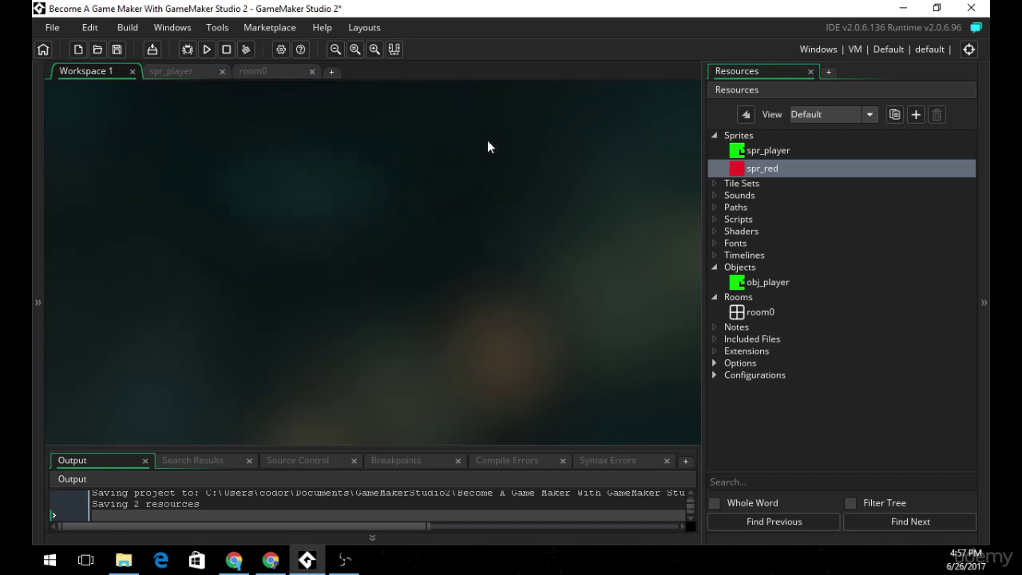